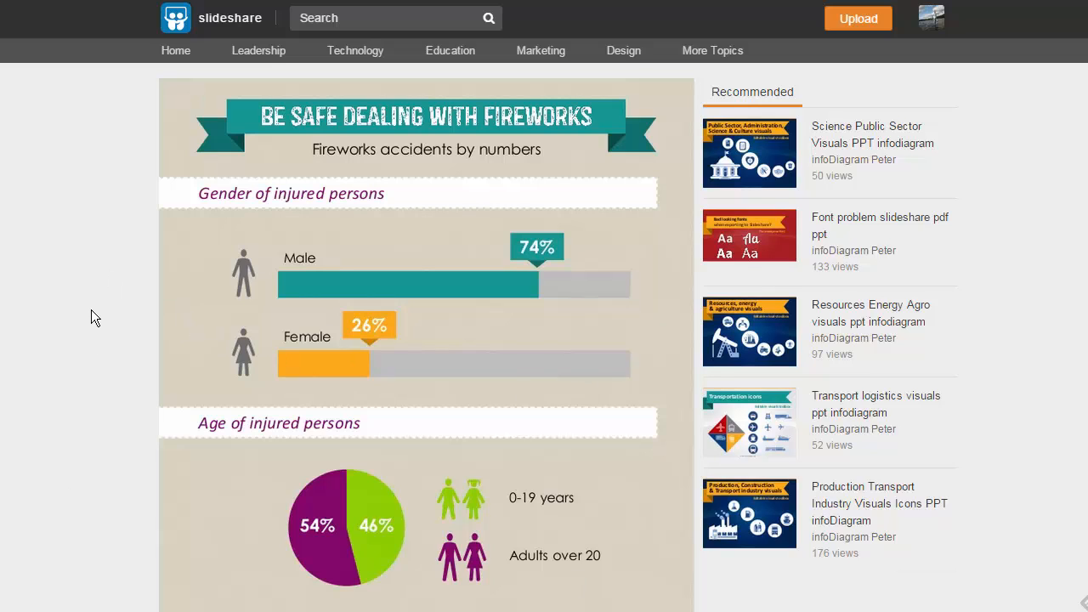
Step: Scroll through the example fireworks safety infographic on SlideShare
{"action": "scroll", "coordinate": [90, 315], "scroll_direction": "down", "scroll_amount": 3}
{"action": "scroll", "coordinate": [92, 314], "scroll_direction": "down", "scroll_amount": 5}
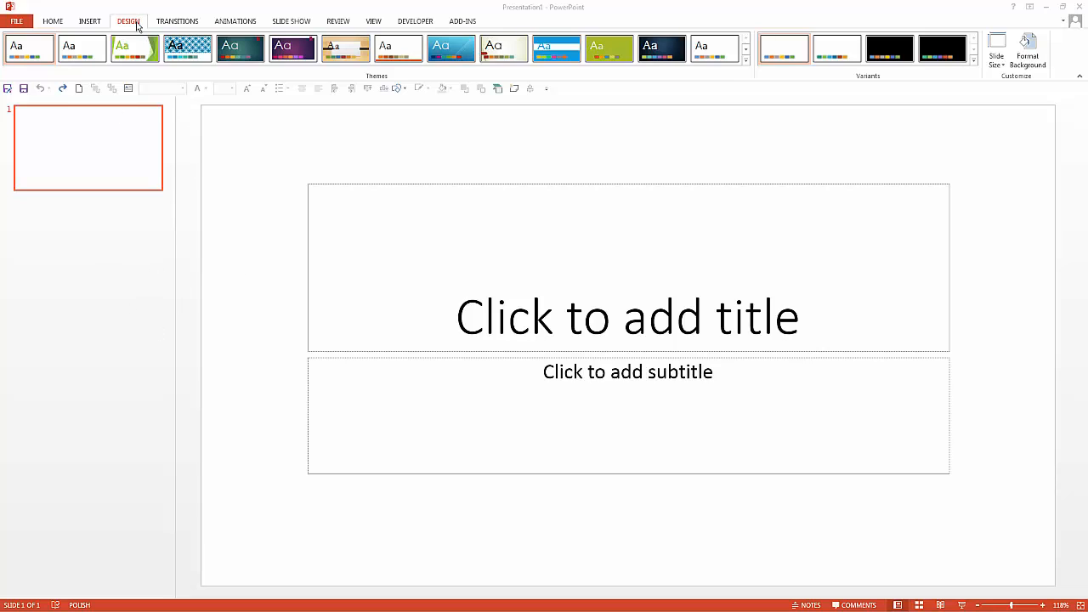
Step: Set a custom slide size of 24 cm wide by 60 cm high, maximizing the content
{"action": "left_click", "coordinate": [136, 23]}
{"action": "left_click", "coordinate": [1001, 67]}
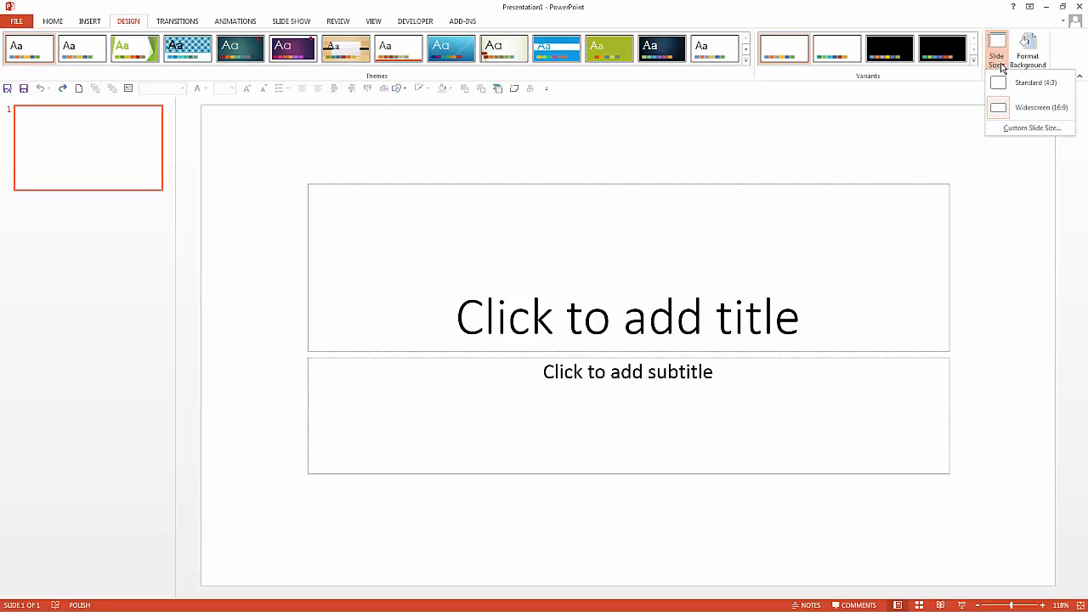
{"action": "left_click", "coordinate": [1024, 128]}
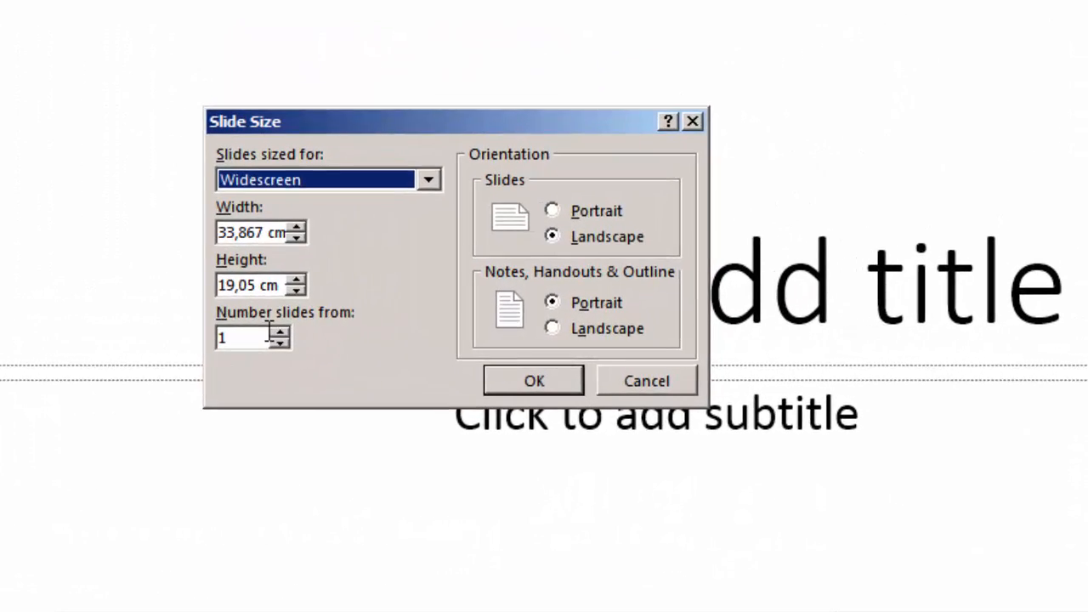
{"action": "left_click_drag", "start_coordinate": [218, 231], "coordinate": [289, 232]}
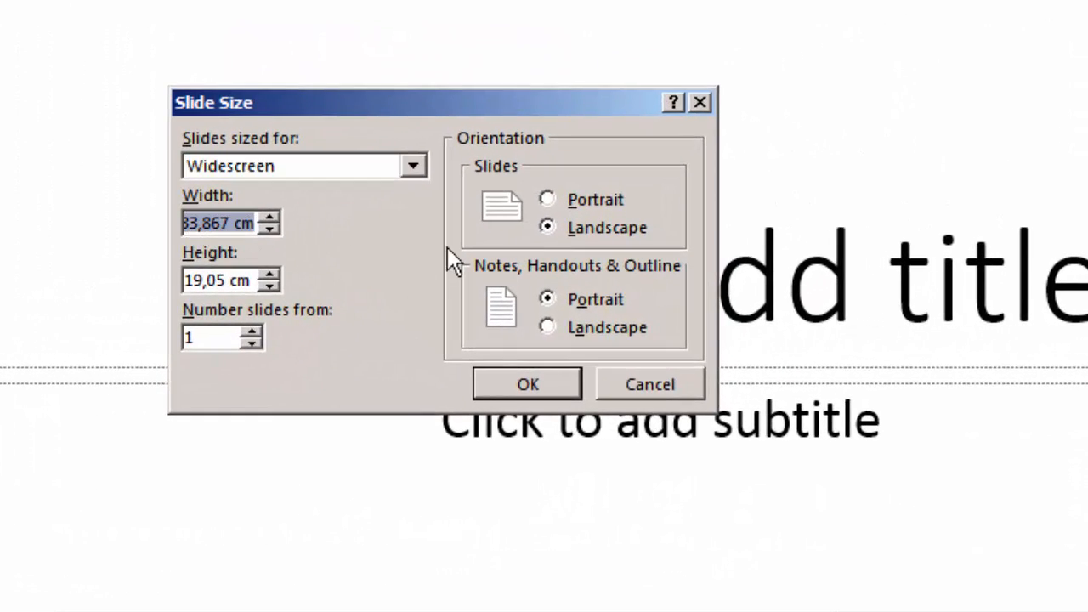
{"action": "type", "text": "24 c"}
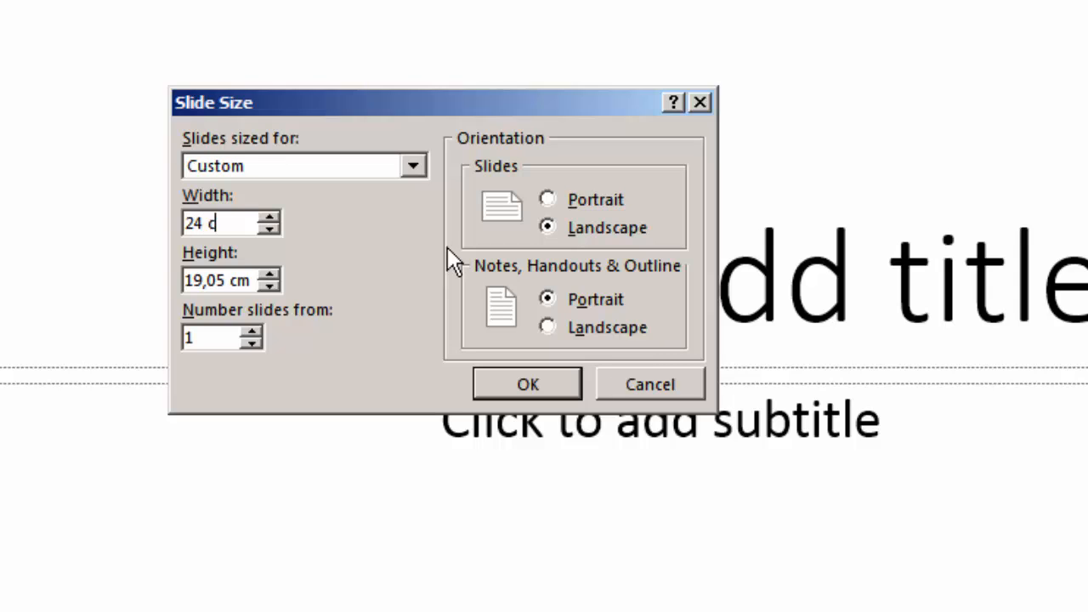
{"action": "type", "text": "m"}
{"action": "key", "text": "Tab"}
{"action": "type", "text": "60 cm"}
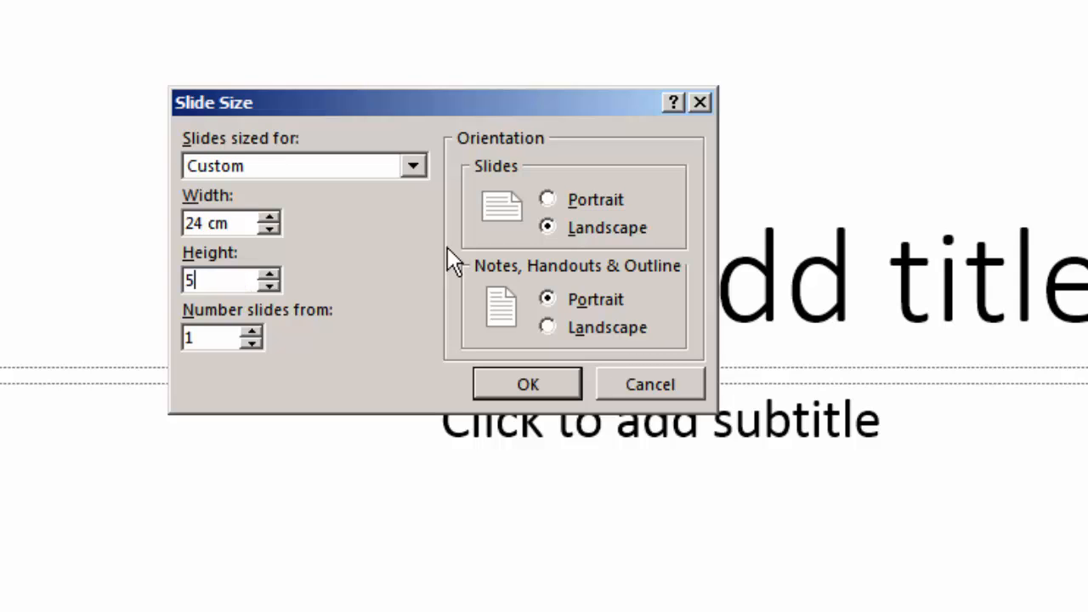
{"action": "key", "text": "Return"}
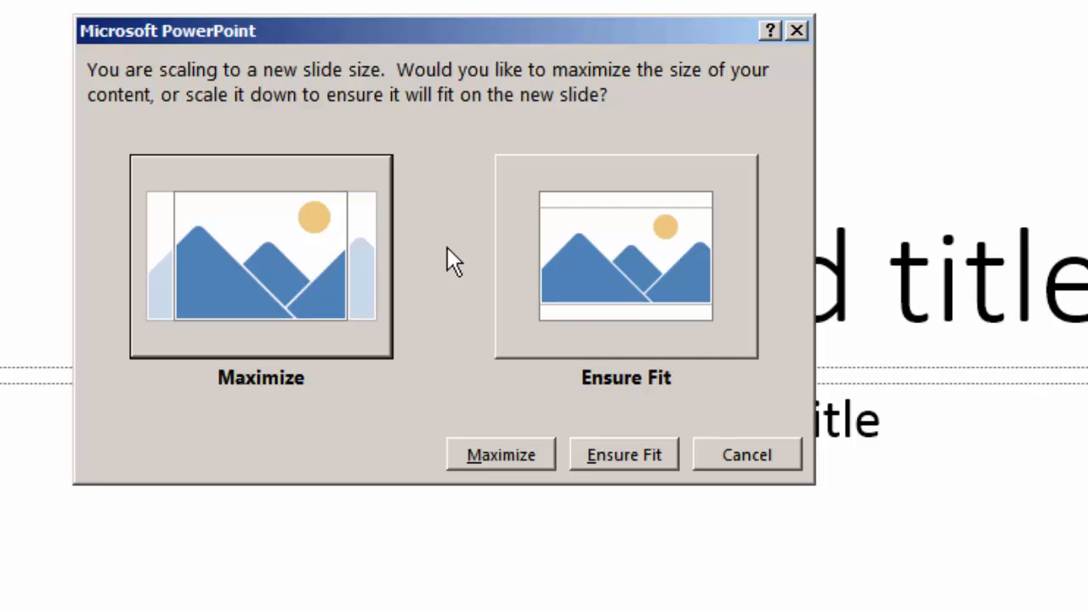
{"action": "left_click", "coordinate": [180, 233]}
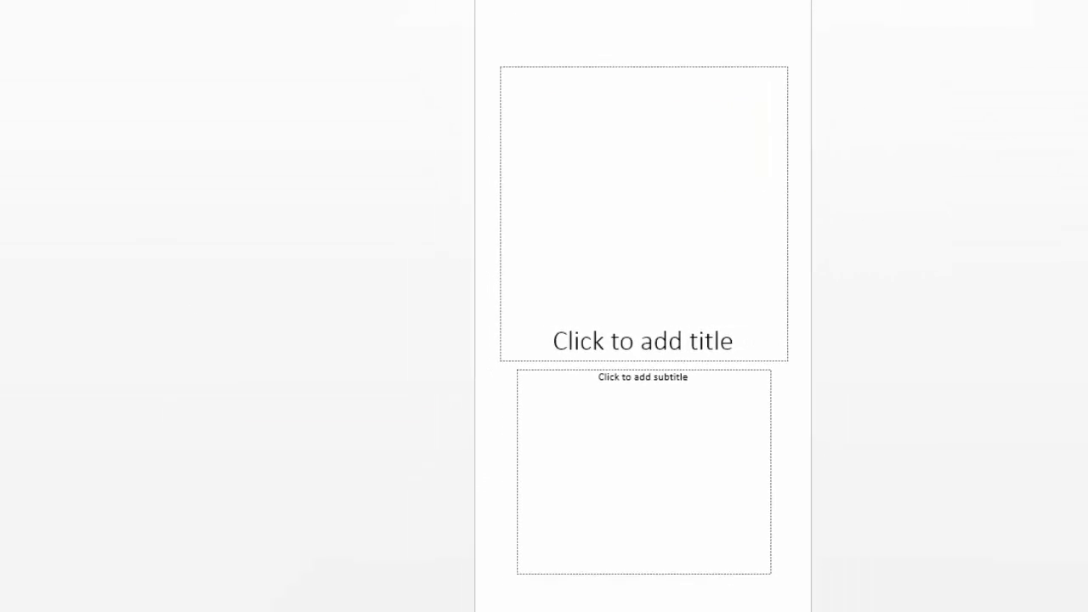
Step: Change the slide's layout to Blank
{"action": "right_click", "coordinate": [131, 198]}
{"action": "mouse_move", "coordinate": [175, 346]}
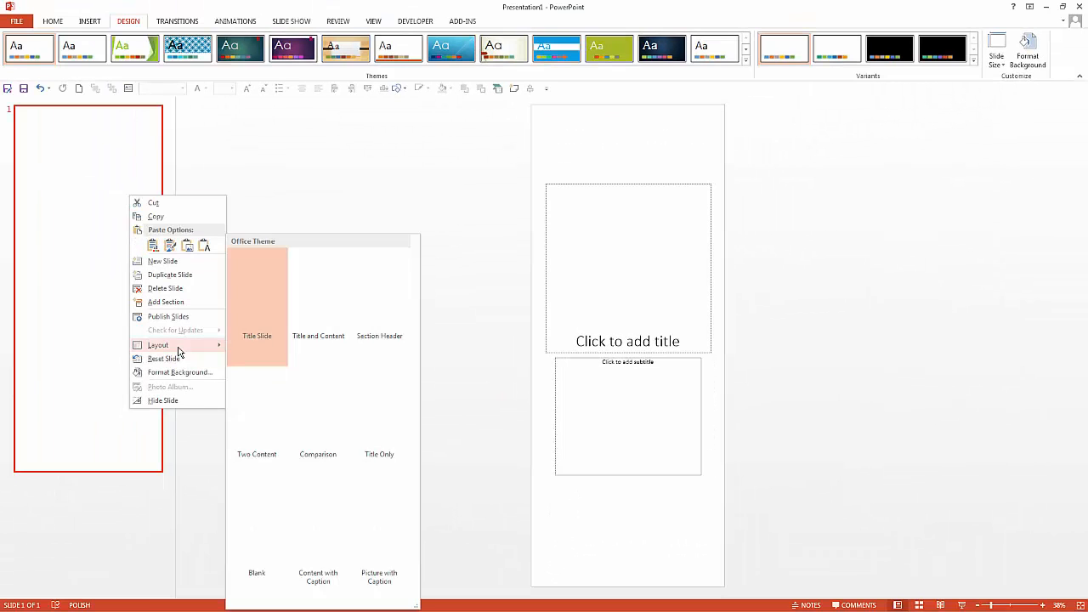
{"action": "left_click", "coordinate": [250, 532]}
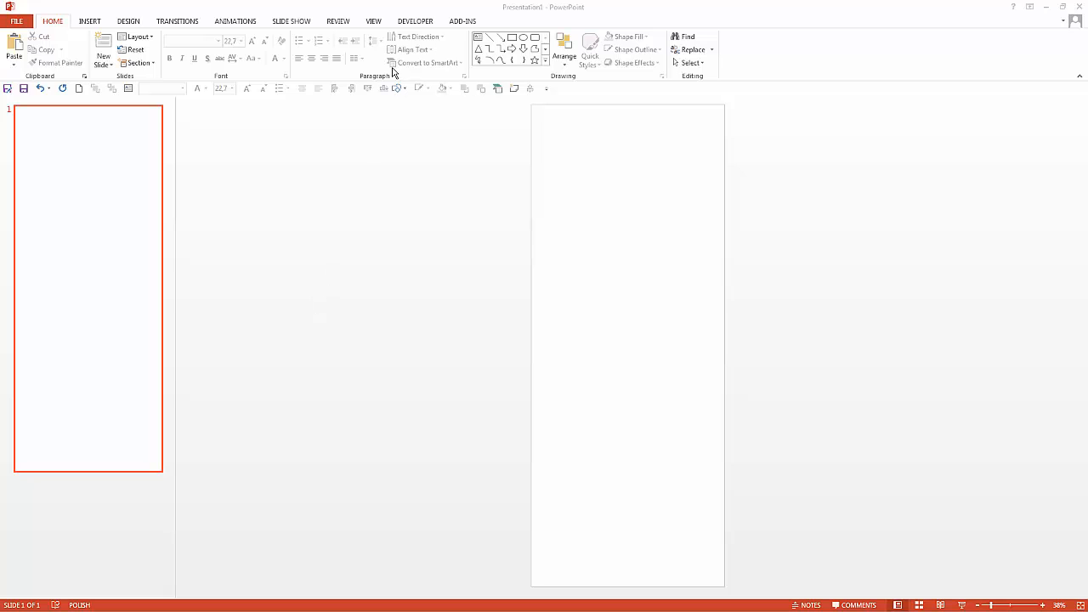
Step: Switch to the Slide Master view
{"action": "left_click", "coordinate": [373, 19]}
{"action": "left_click", "coordinate": [376, 23]}
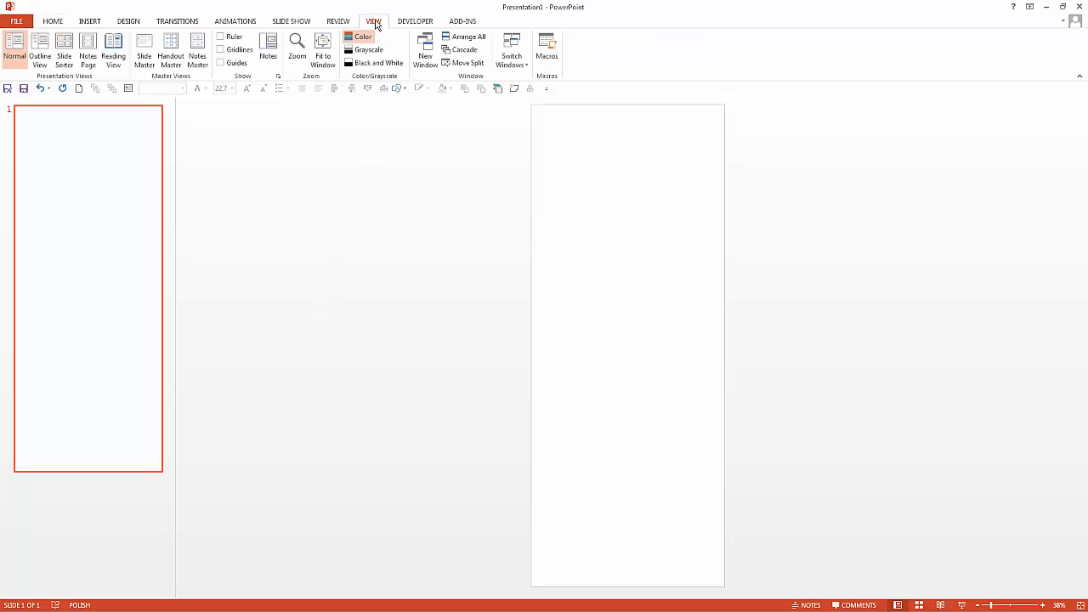
{"action": "left_click", "coordinate": [145, 58]}
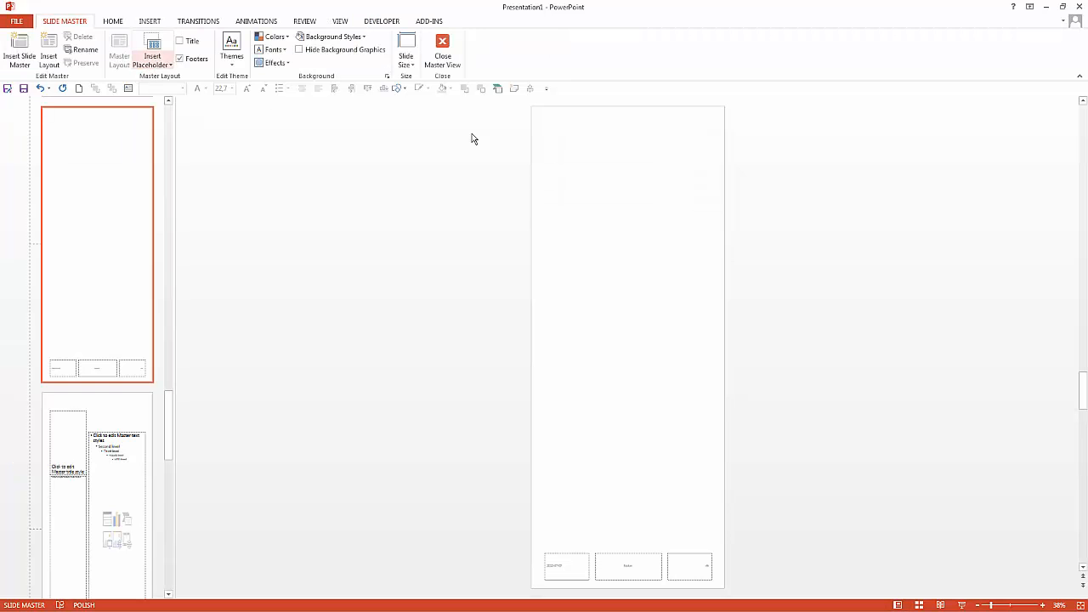
Step: Draw a rectangle covering the whole master slide
{"action": "left_click", "coordinate": [397, 90]}
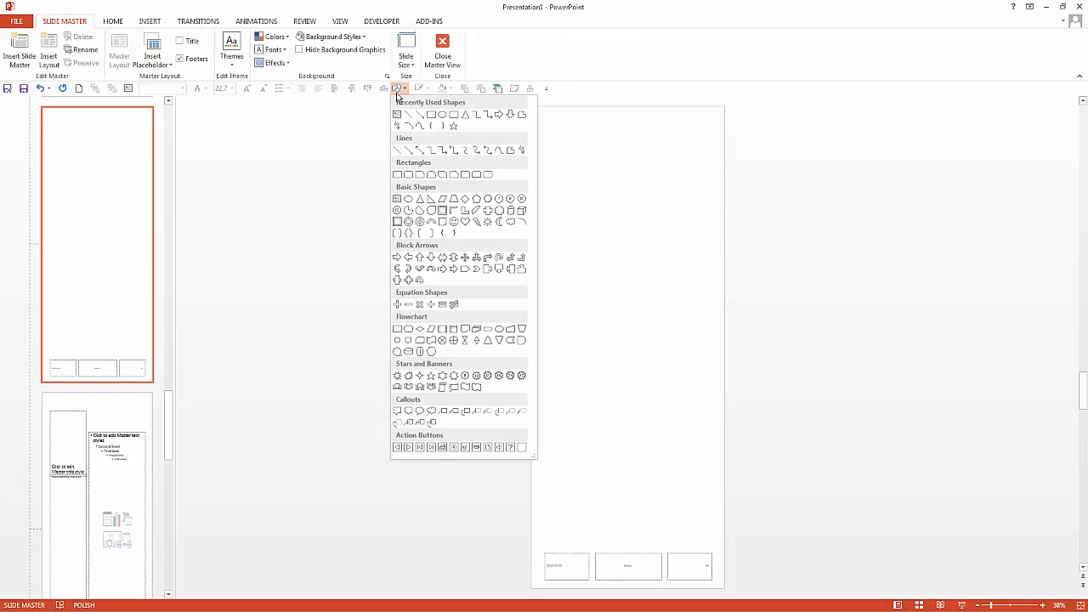
{"action": "left_click", "coordinate": [441, 114]}
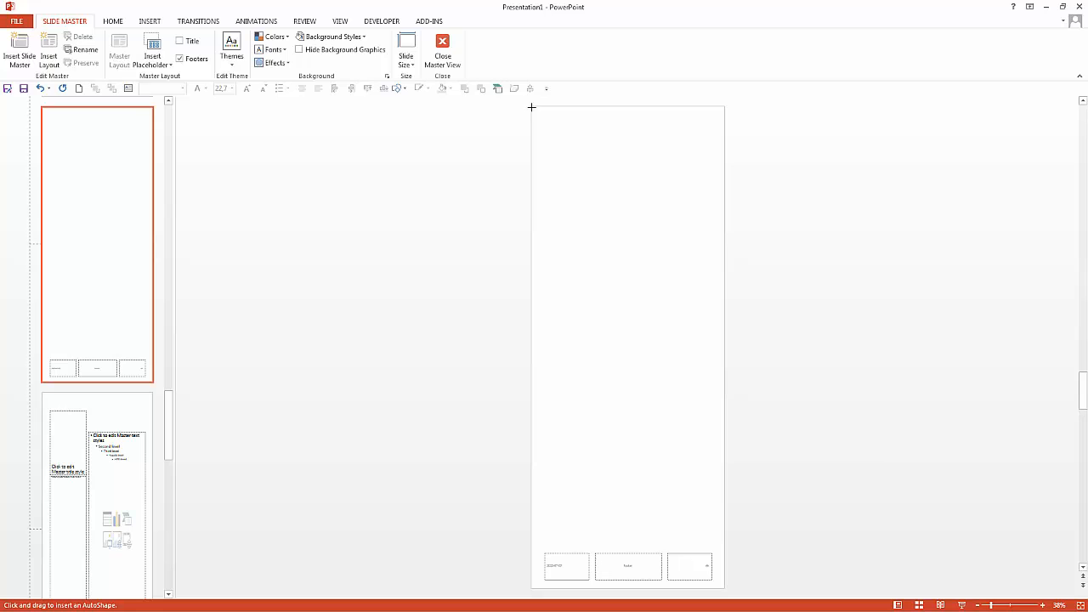
{"action": "mouse_move", "coordinate": [531, 105]}
{"action": "left_mouse_down"}
{"action": "mouse_move", "coordinate": [716, 418]}
{"action": "mouse_move", "coordinate": [725, 593]}
{"action": "left_mouse_up"}
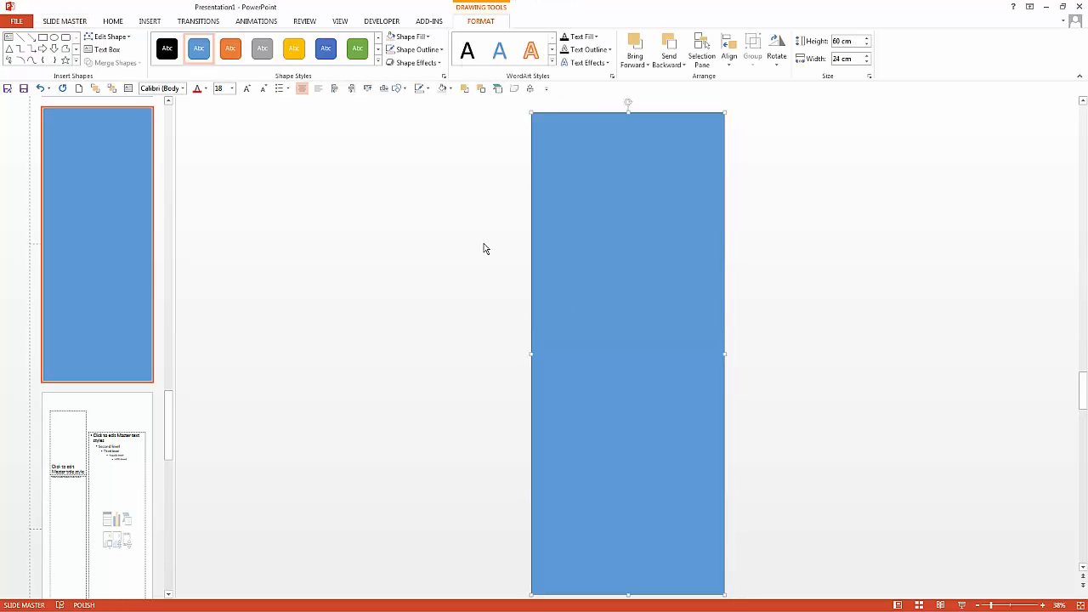
Step: Fill the rectangle with the custom RGB colour 232, 226, 206
{"action": "left_click", "coordinate": [425, 37]}
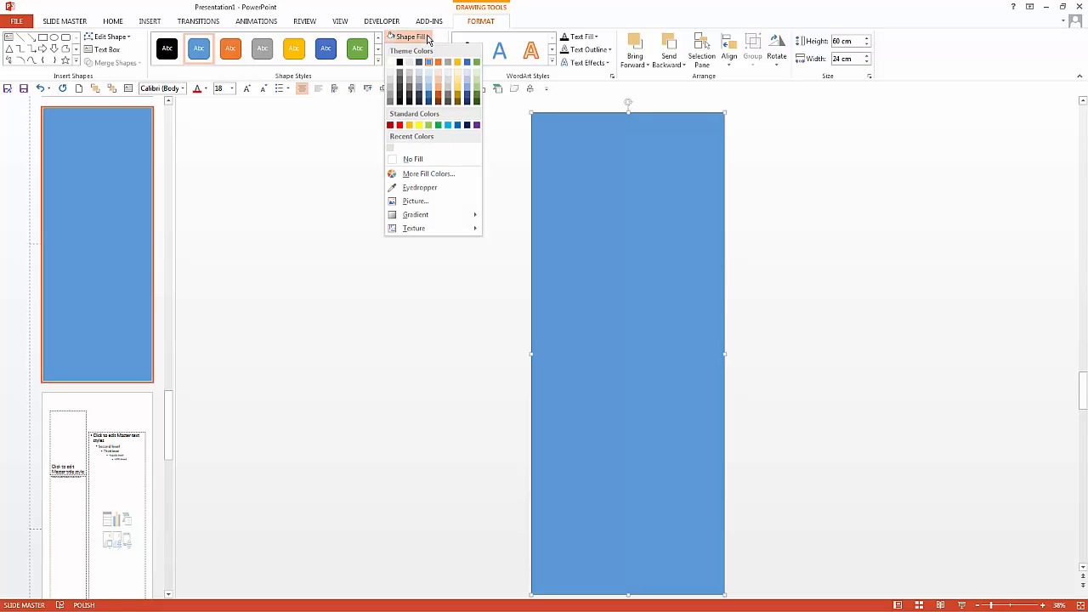
{"action": "left_click", "coordinate": [435, 177]}
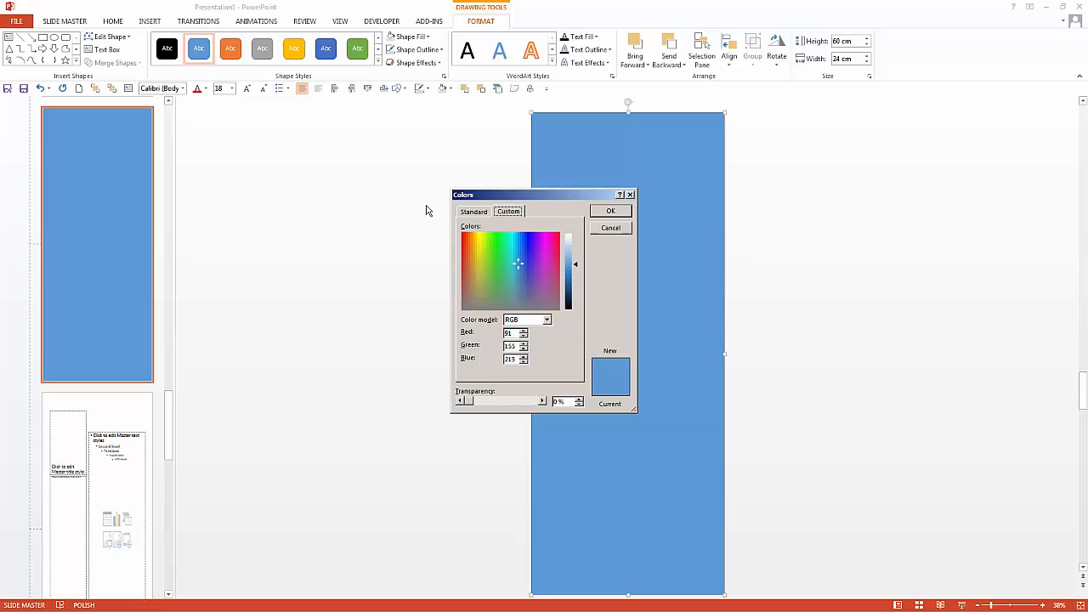
{"action": "double_click", "coordinate": [508, 332]}
{"action": "type", "text": "232"}
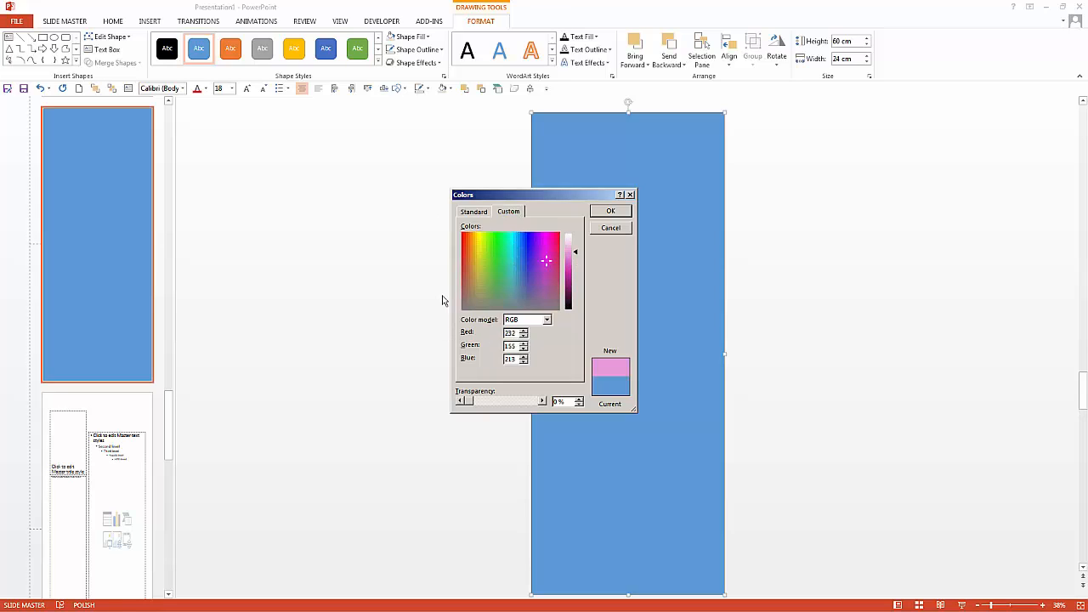
{"action": "type", "text": "226"}
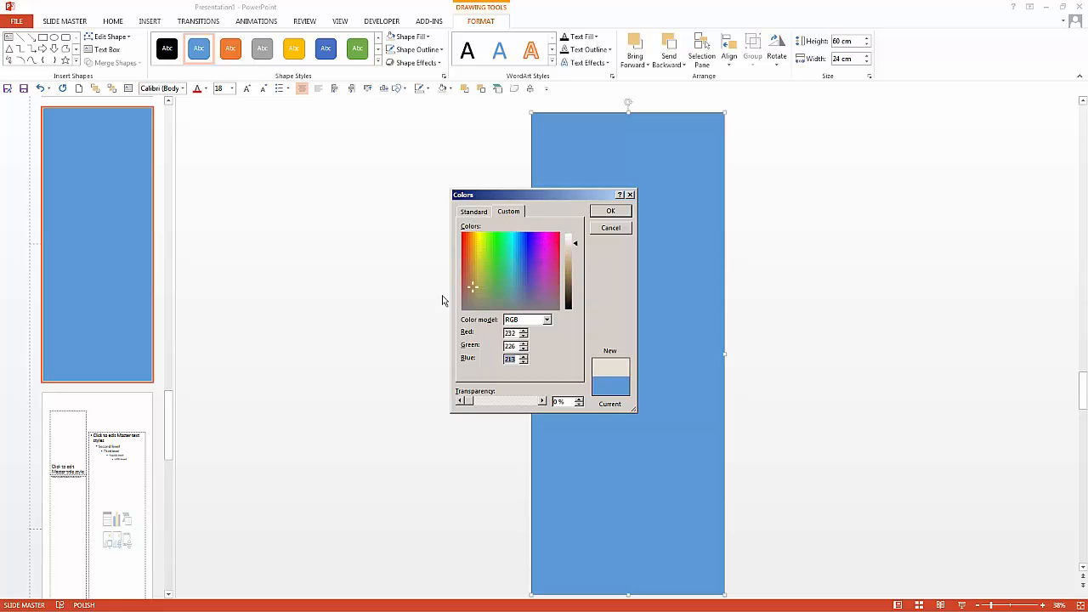
{"action": "type", "text": "206"}
{"action": "left_click", "coordinate": [611, 211]}
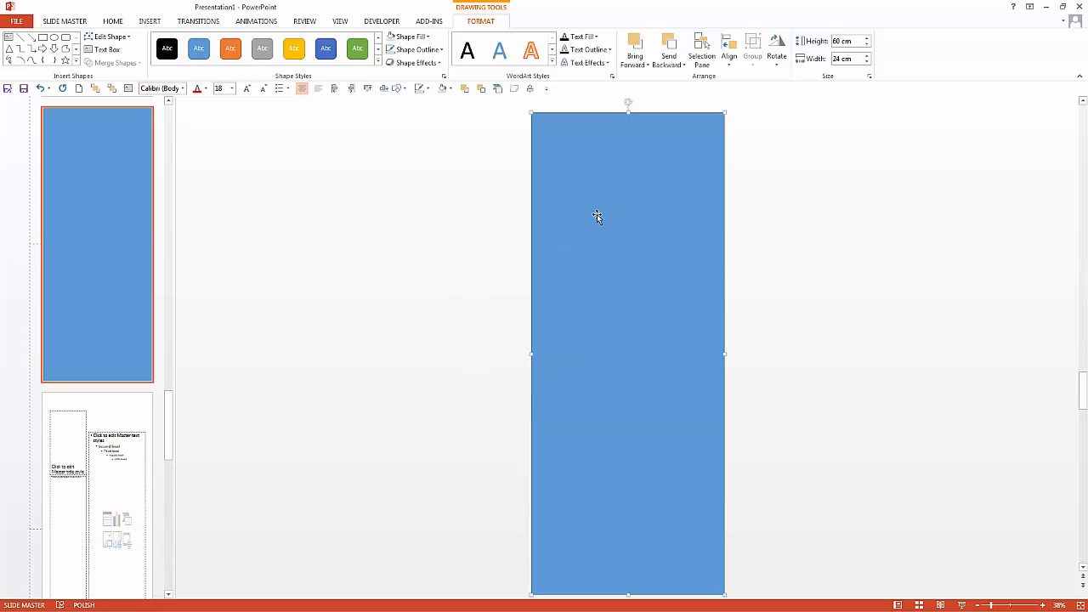
Step: Remove the rectangle's outline
{"action": "left_click", "coordinate": [425, 51]}
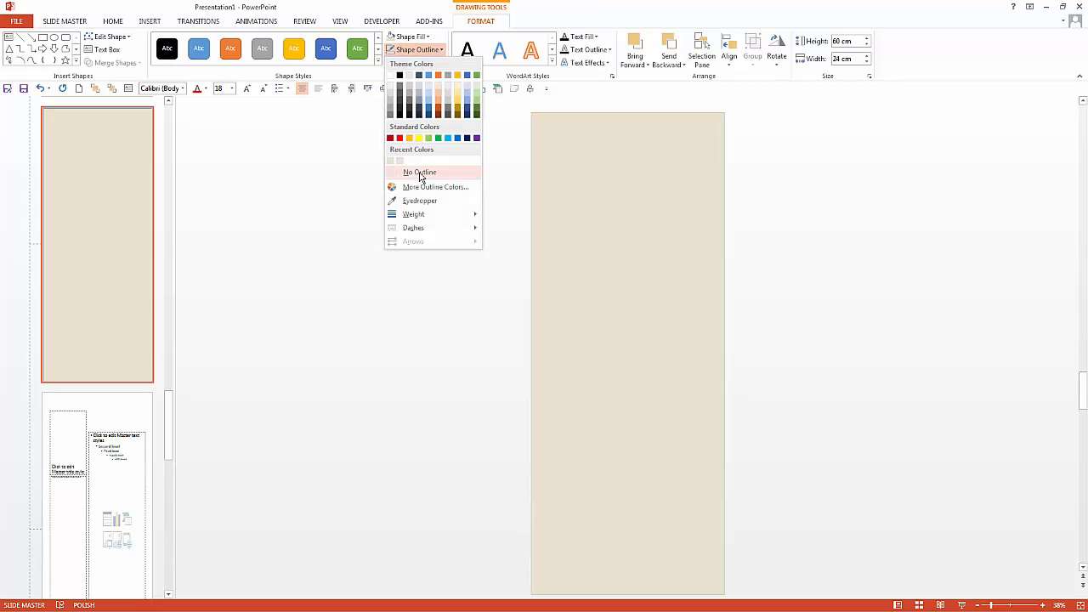
{"action": "left_click", "coordinate": [421, 174]}
{"action": "left_click", "coordinate": [759, 216]}
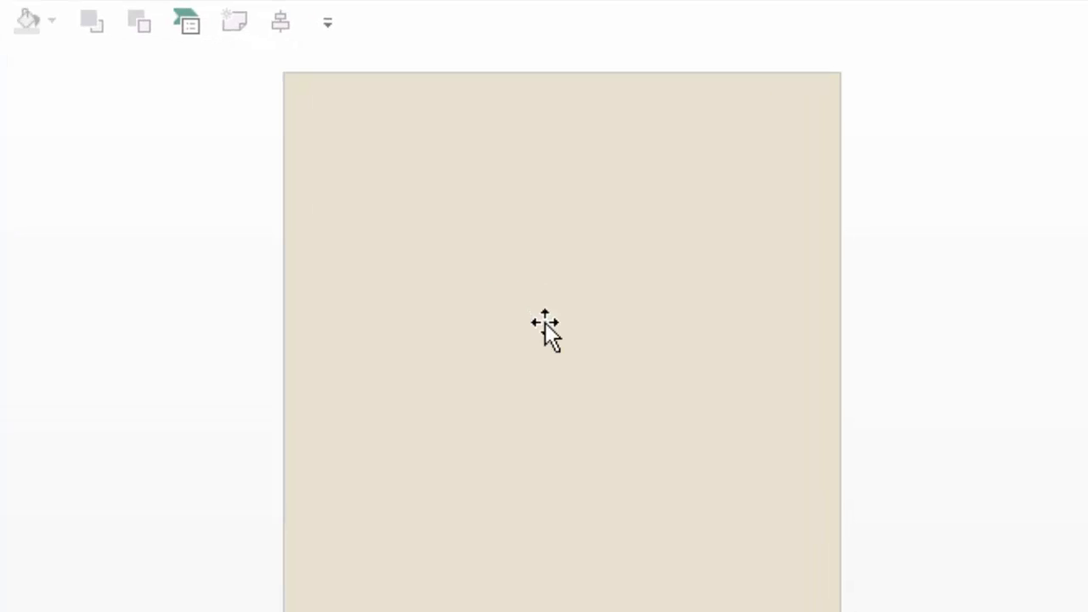
Step: Duplicate the rectangle and place the copy beside the slide
{"action": "left_click", "coordinate": [545, 323]}
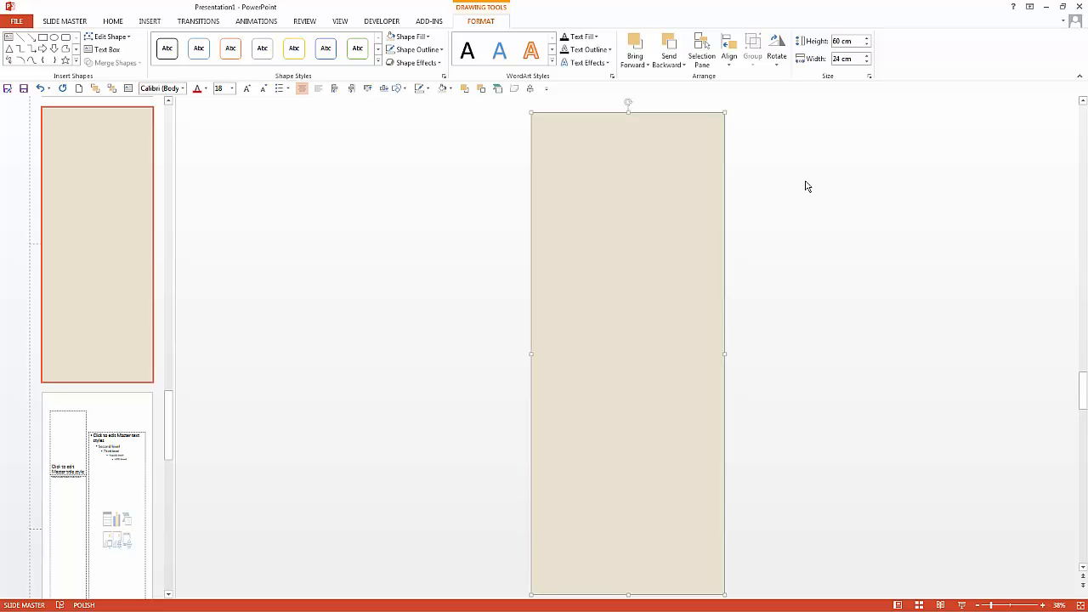
{"action": "key", "text": "ctrl+v"}
{"action": "left_click_drag", "start_coordinate": [608, 215], "coordinate": [851, 224]}
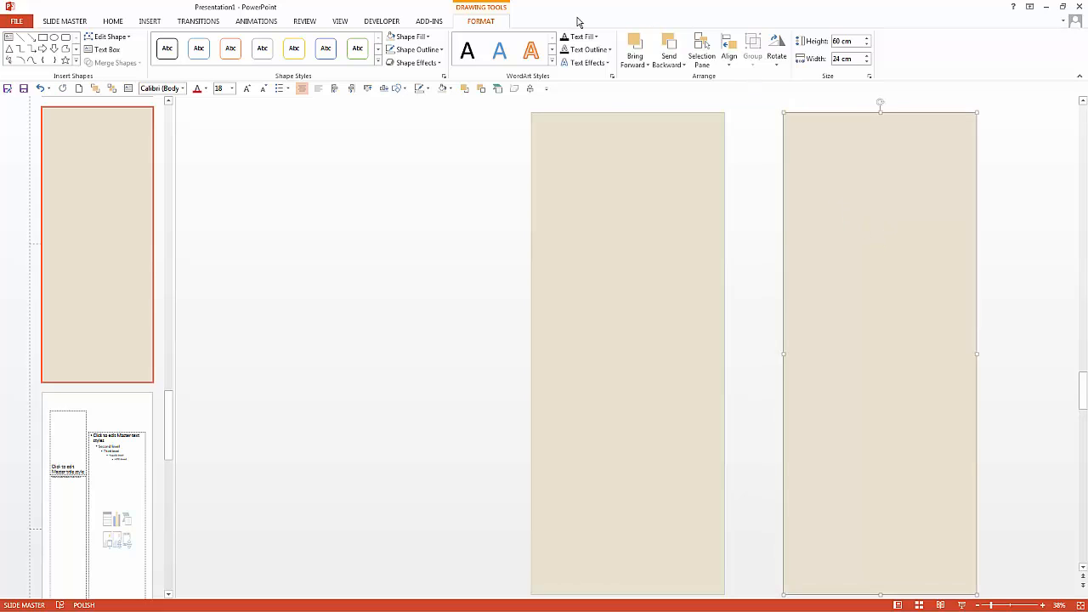
Step: Fill the copied rectangle with the brown crumpled paper texture
{"action": "right_click", "coordinate": [872, 179]}
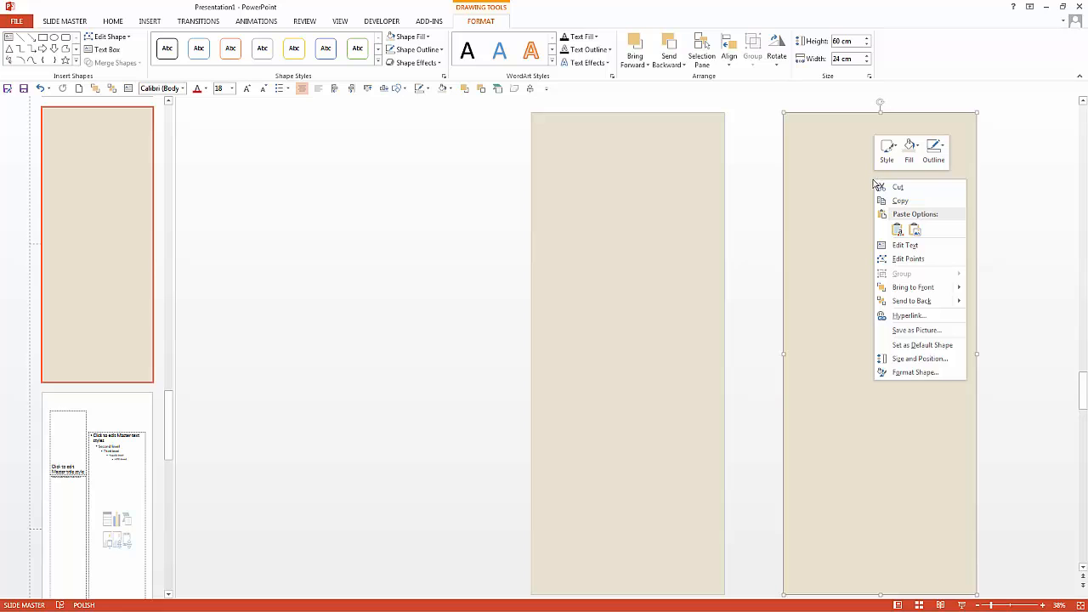
{"action": "left_click", "coordinate": [428, 36]}
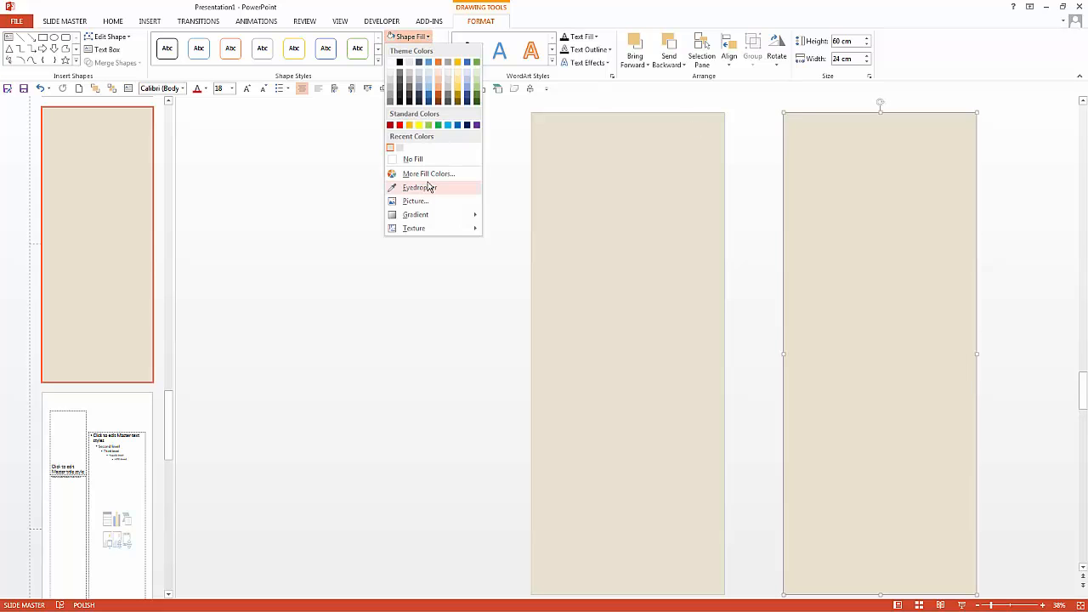
{"action": "mouse_move", "coordinate": [443, 227]}
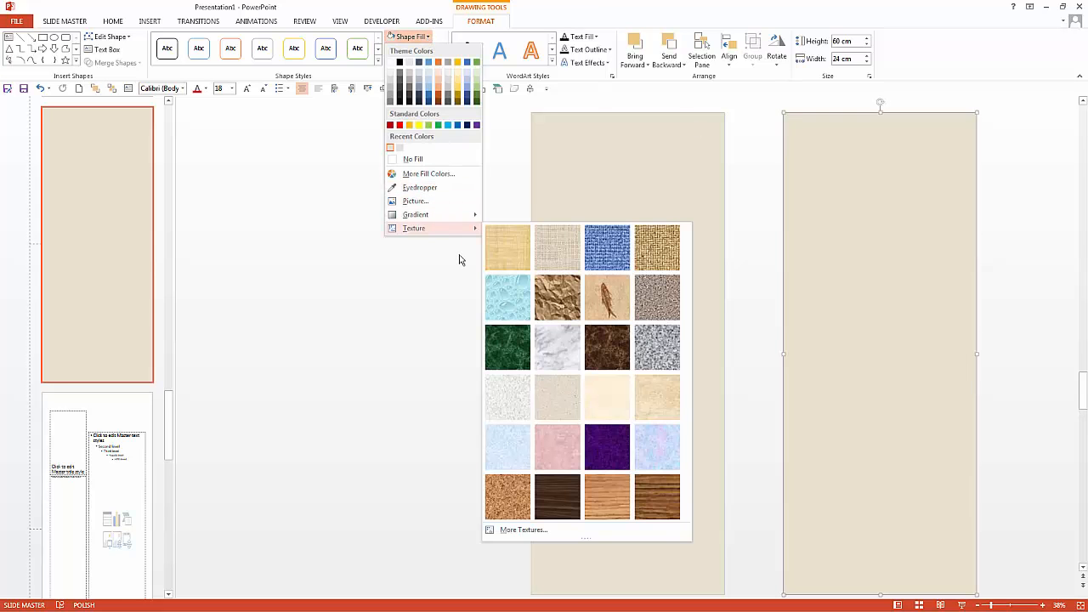
{"action": "left_click", "coordinate": [561, 306]}
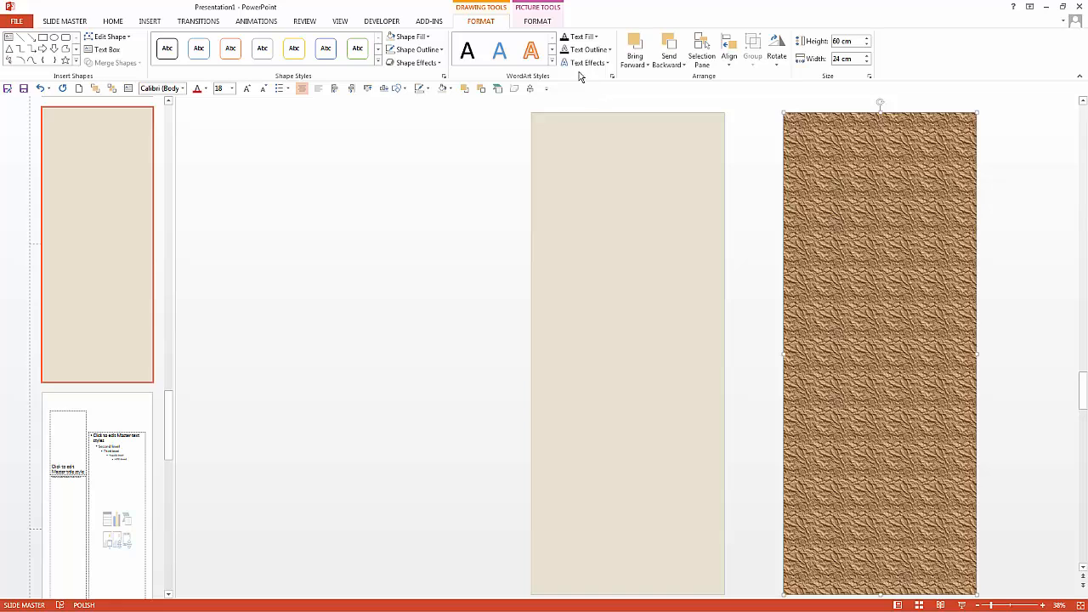
Step: Set the texture fill's transparency to 93% and move the textured rectangle over the beige one
{"action": "left_click", "coordinate": [537, 22]}
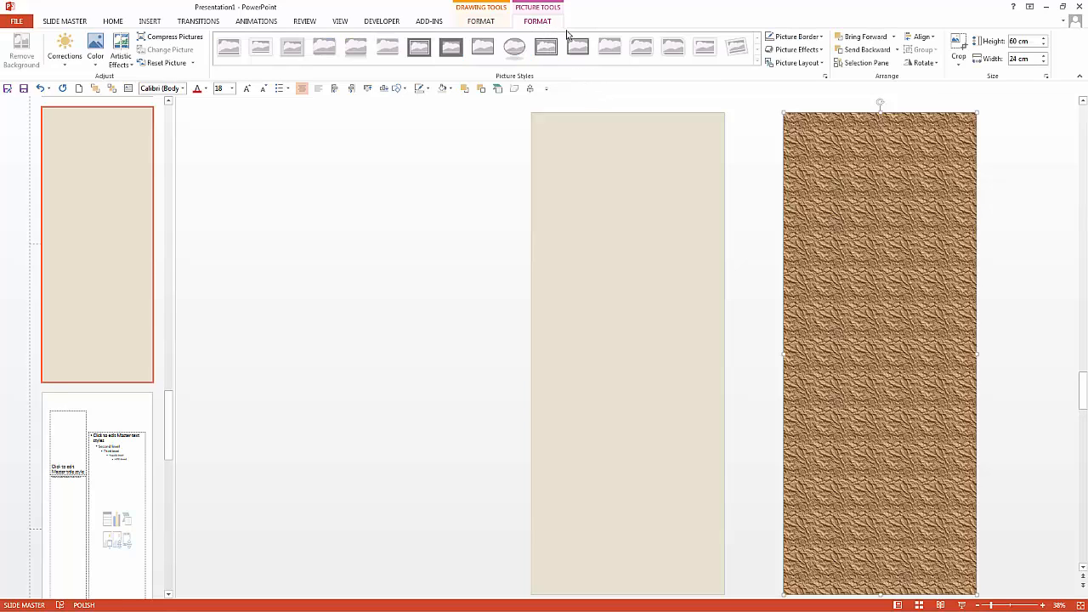
{"action": "left_click", "coordinate": [824, 77]}
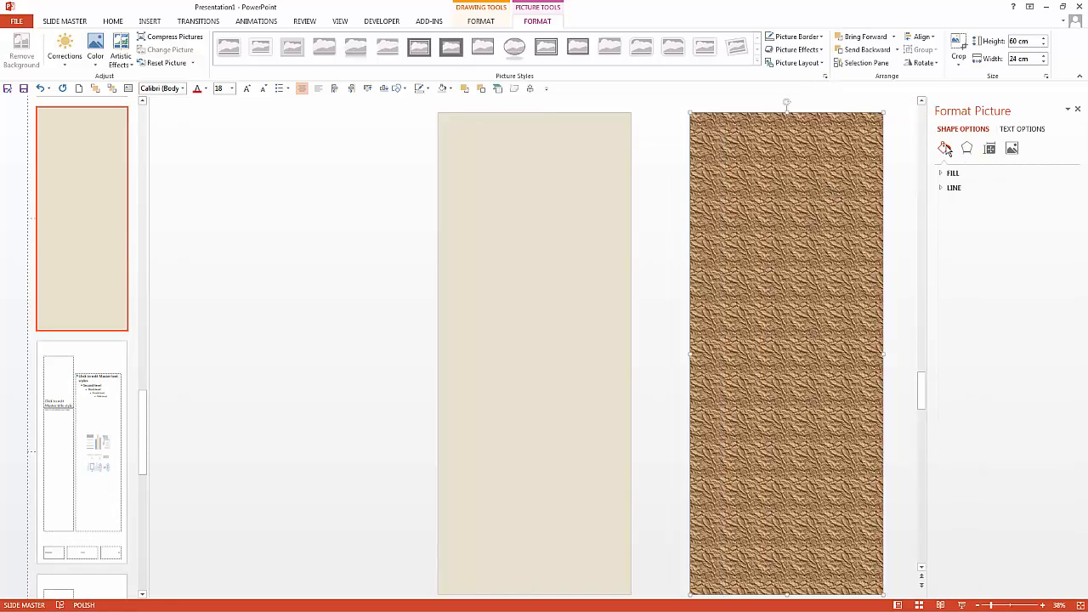
{"action": "left_click", "coordinate": [945, 174]}
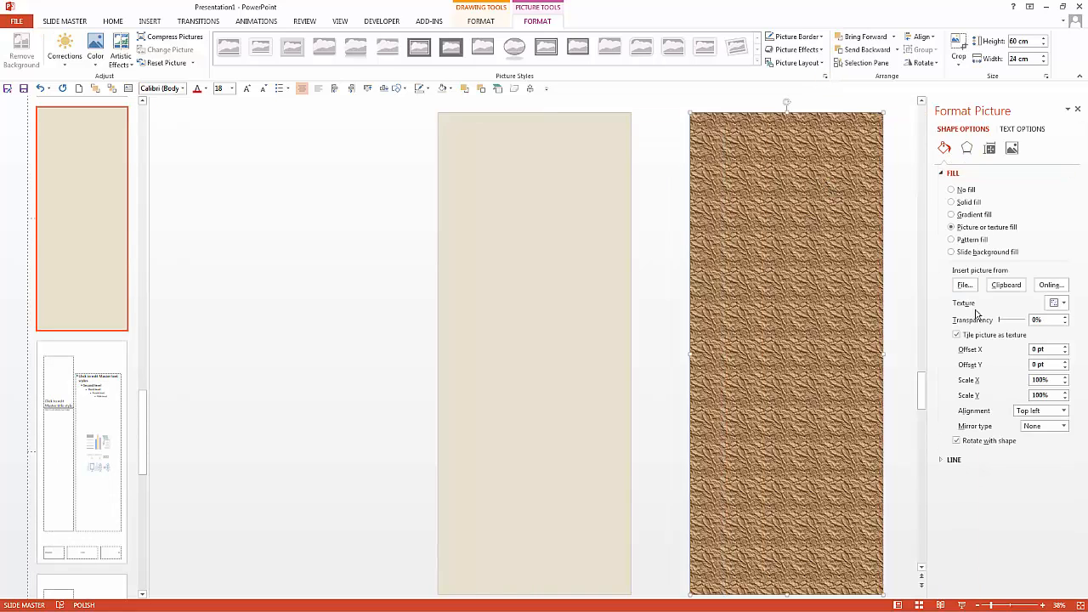
{"action": "double_click", "coordinate": [1045, 320]}
{"action": "type", "text": "9"}
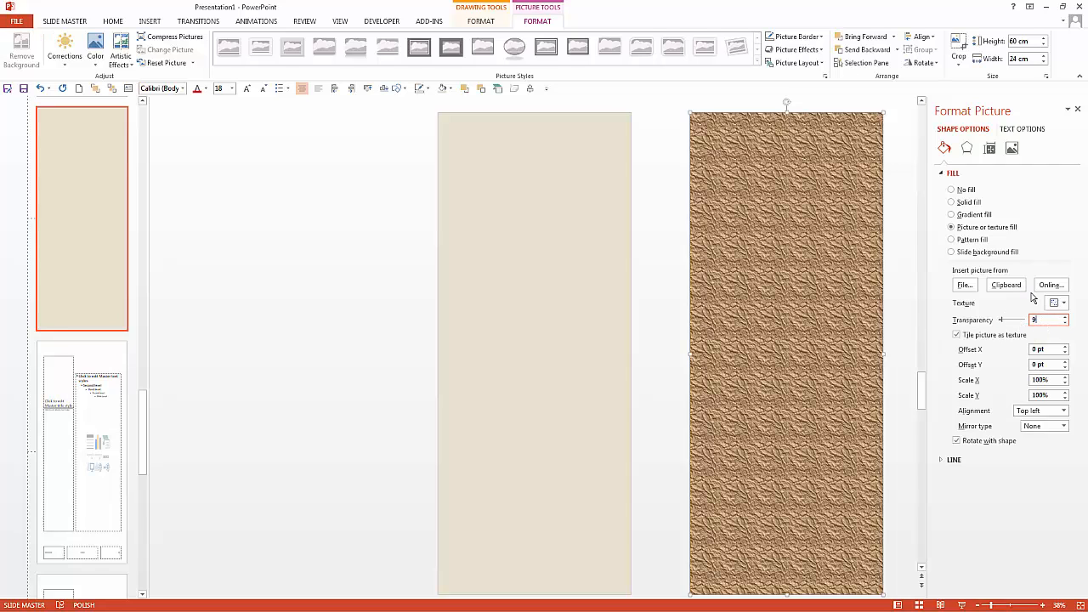
{"action": "type", "text": "3"}
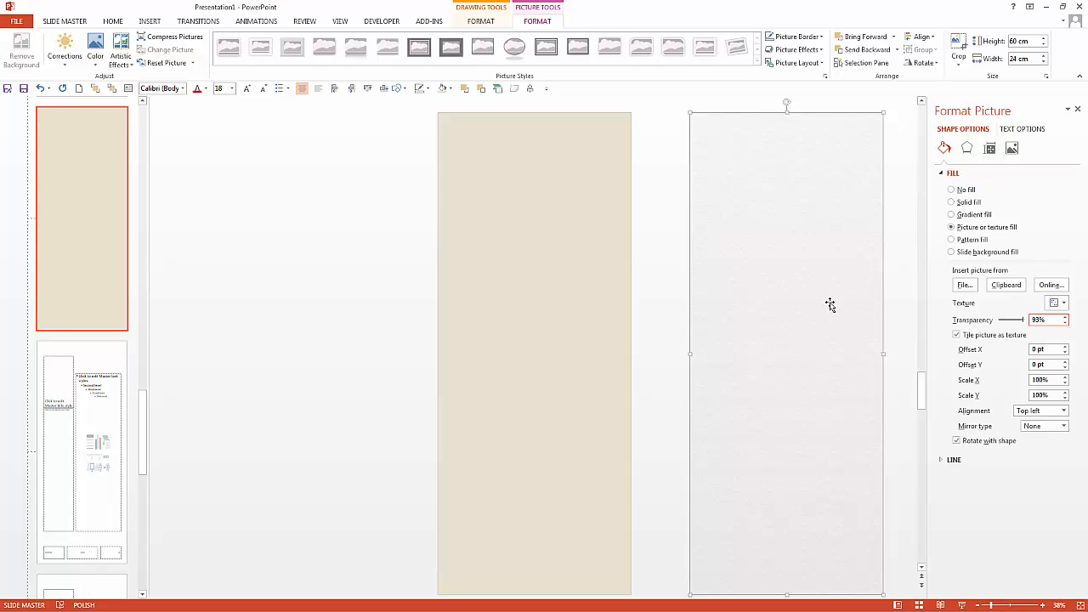
{"action": "left_click_drag", "start_coordinate": [863, 450], "coordinate": [353, 454]}
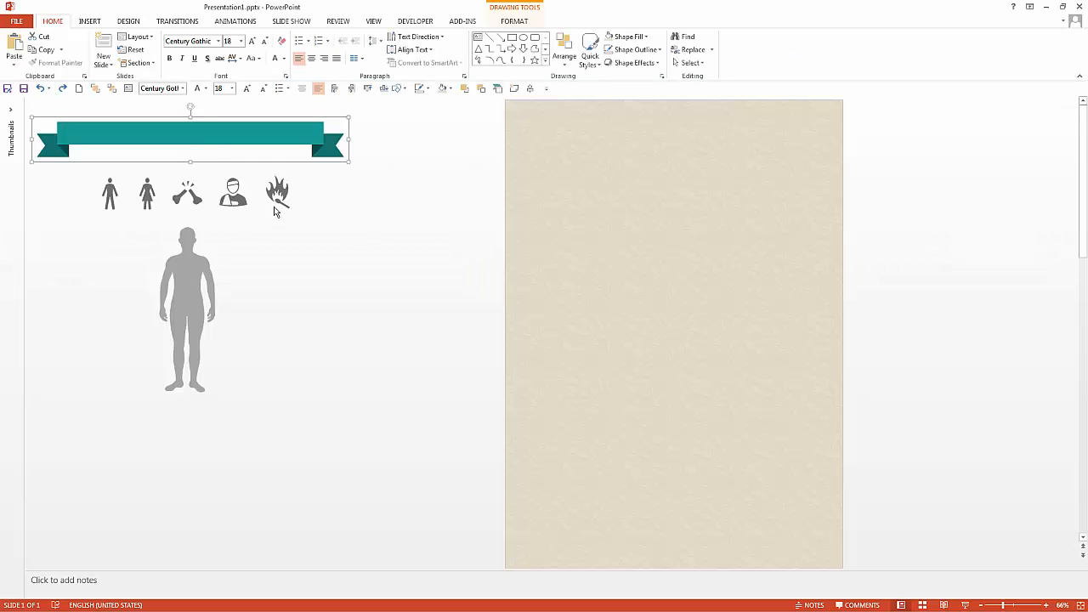
Step: Move the teal ribbon banner to the top of the slide
{"action": "left_click_drag", "start_coordinate": [204, 138], "coordinate": [688, 141]}
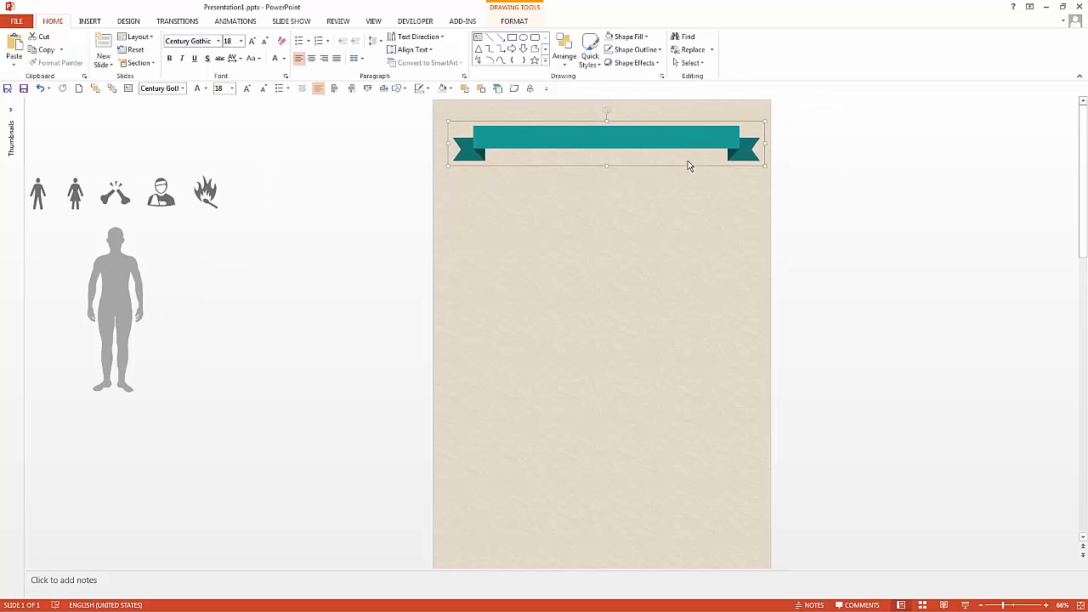